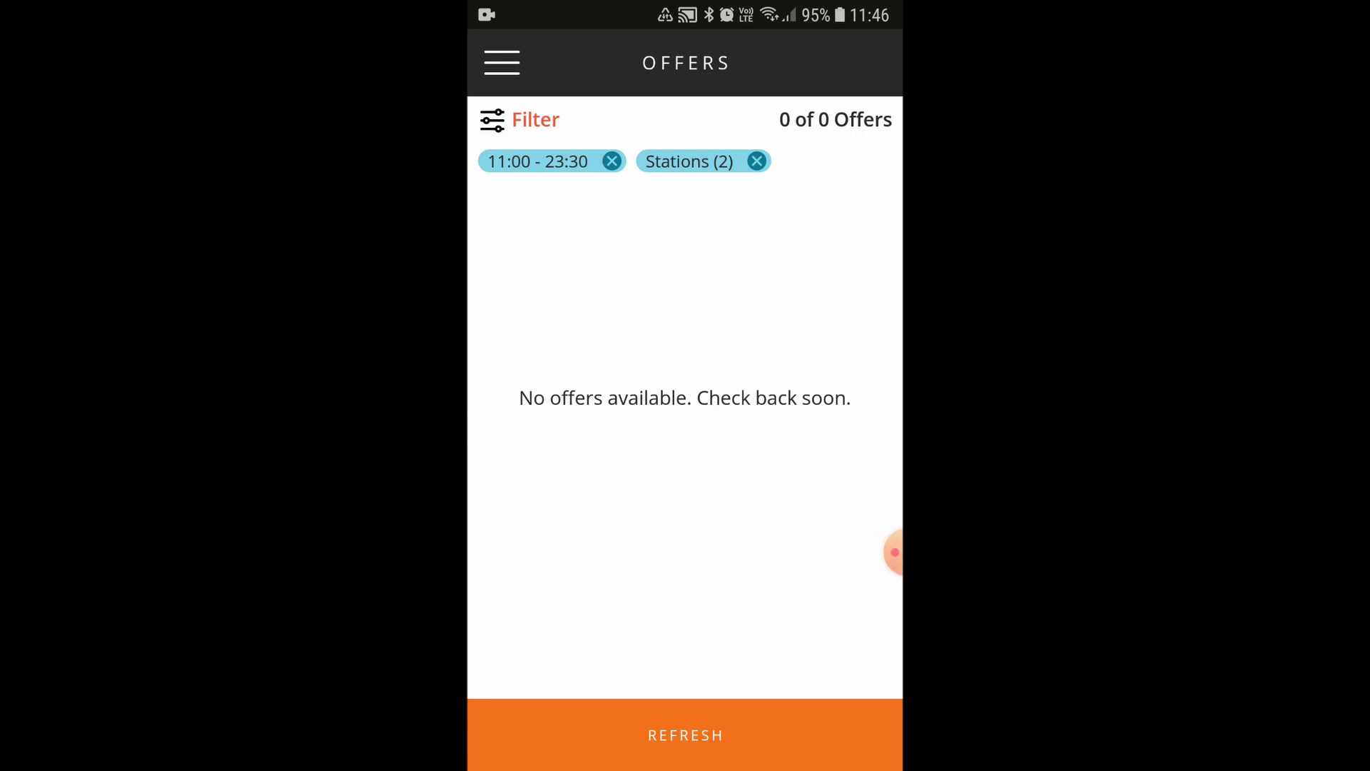
- Refresh the list of available offers on the Amazon Flex Offers screen
click(686, 734)
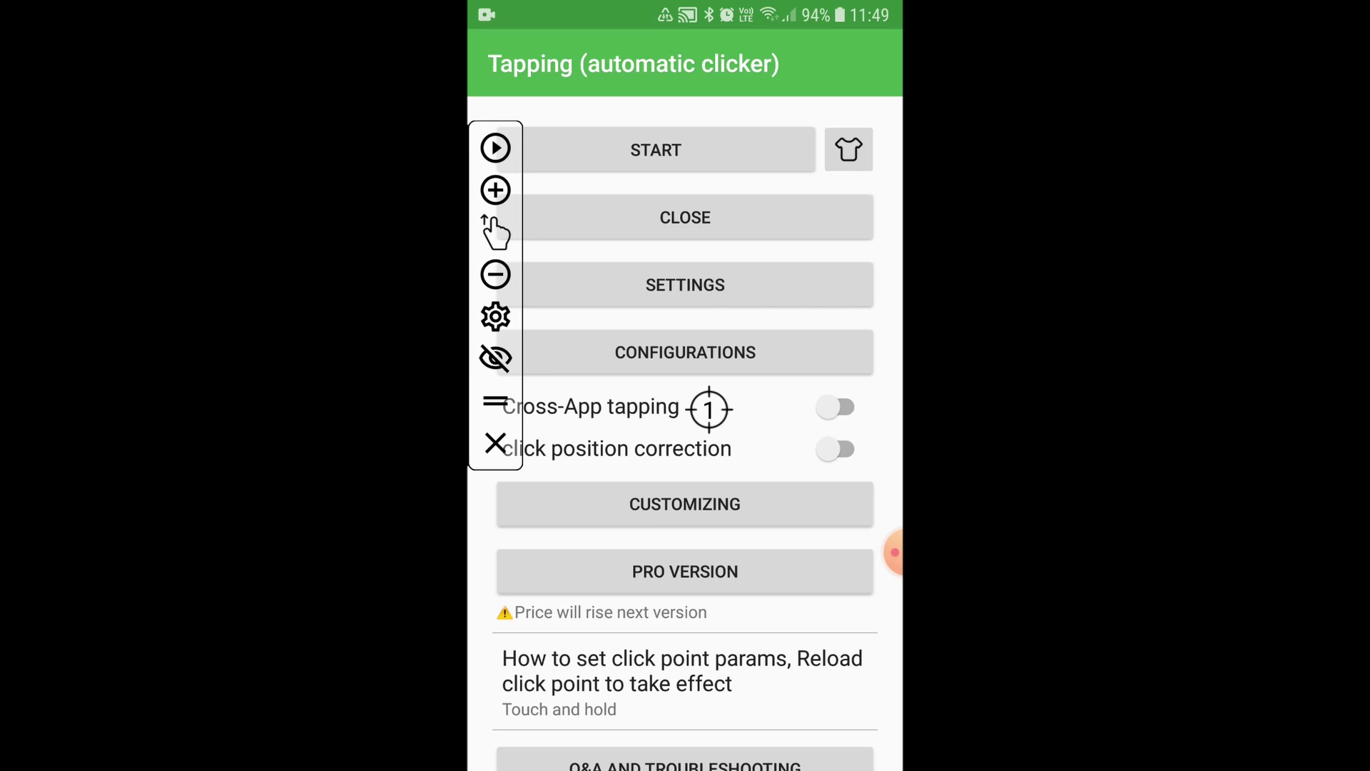
- Go to the home screen, browse the app drawer and relaunch the app
key(Home)
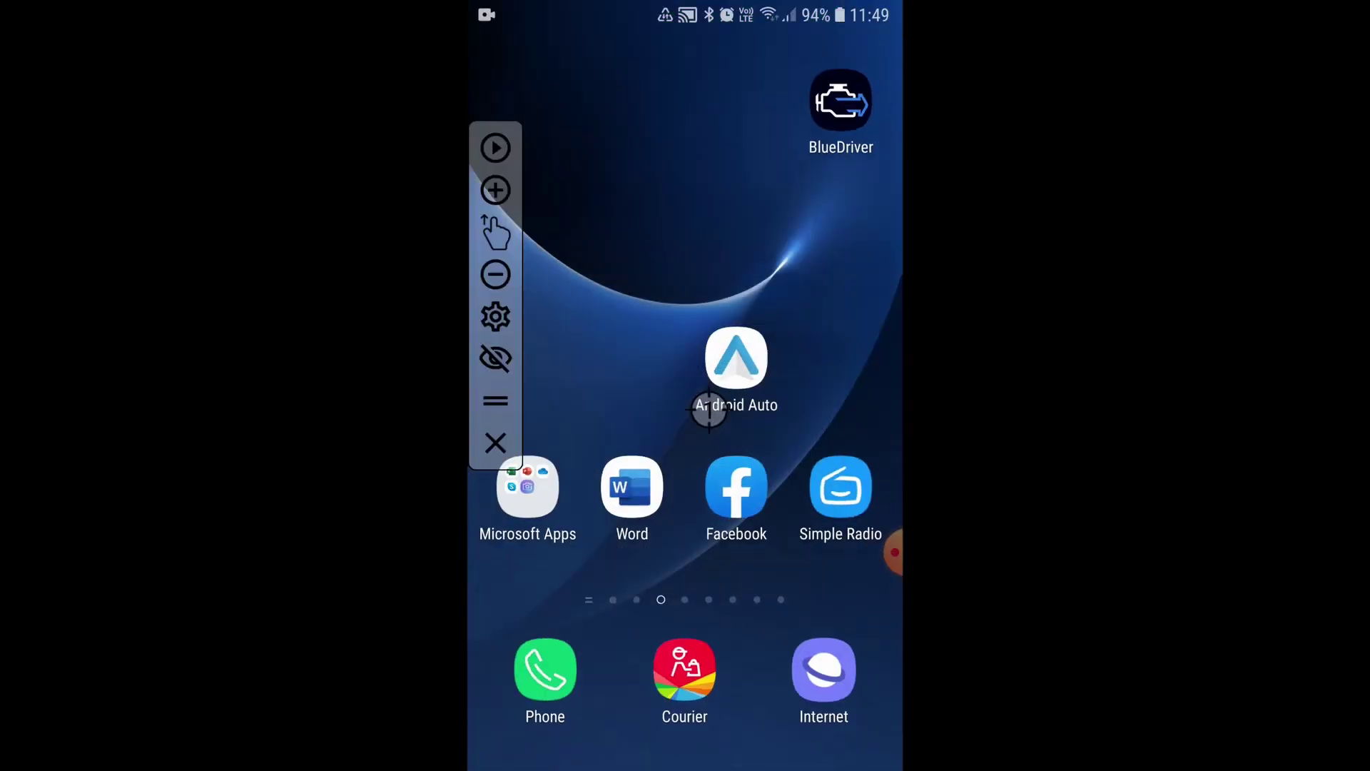
drag(685, 589, 685, 268)
drag(535, 428, 856, 428)
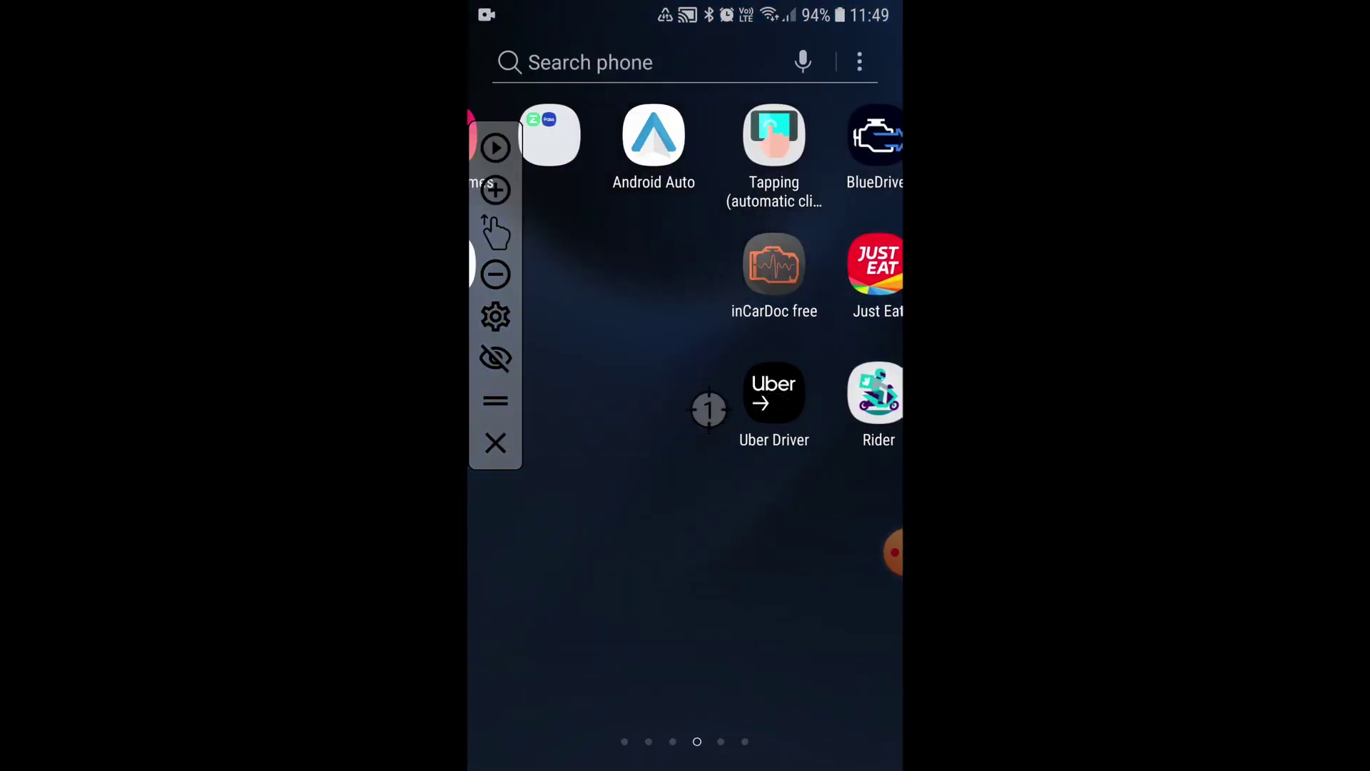
drag(535, 482, 856, 482)
drag(536, 482, 856, 482)
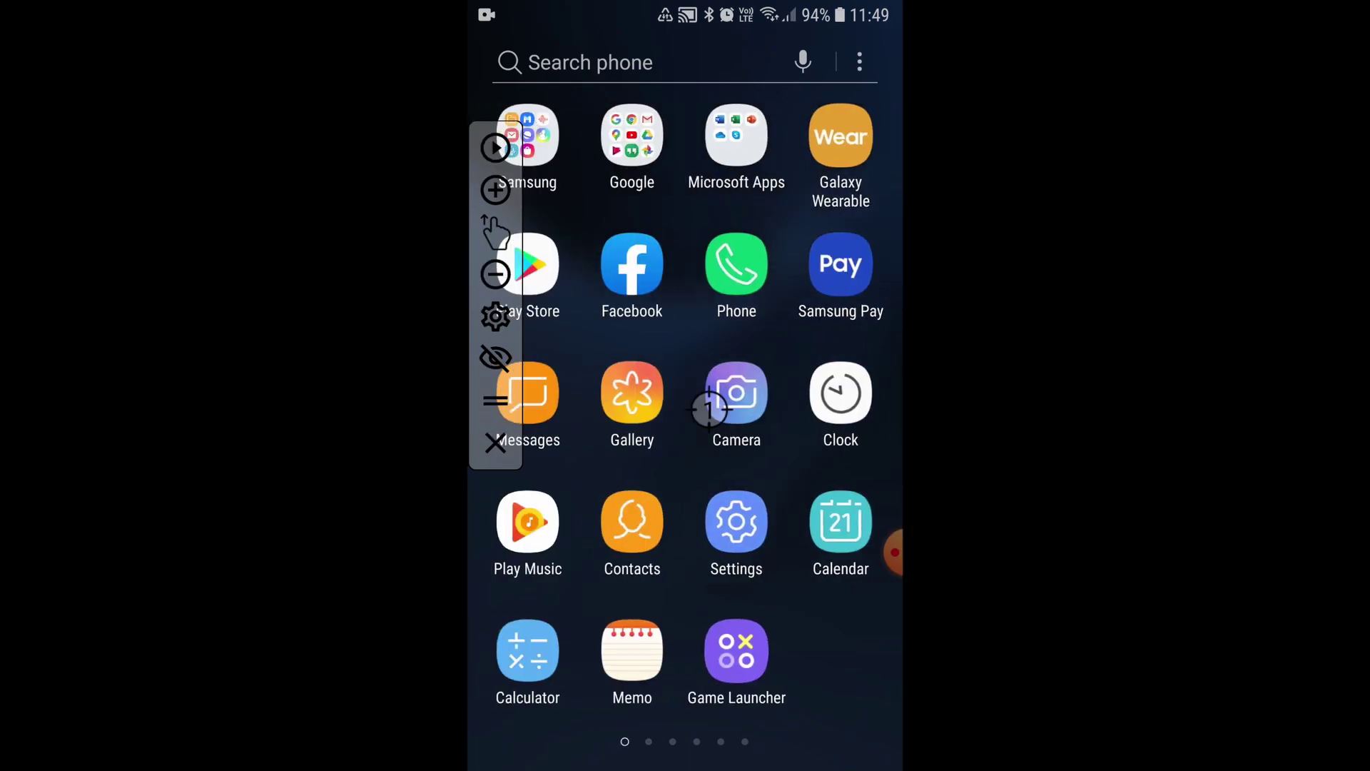
click(632, 265)
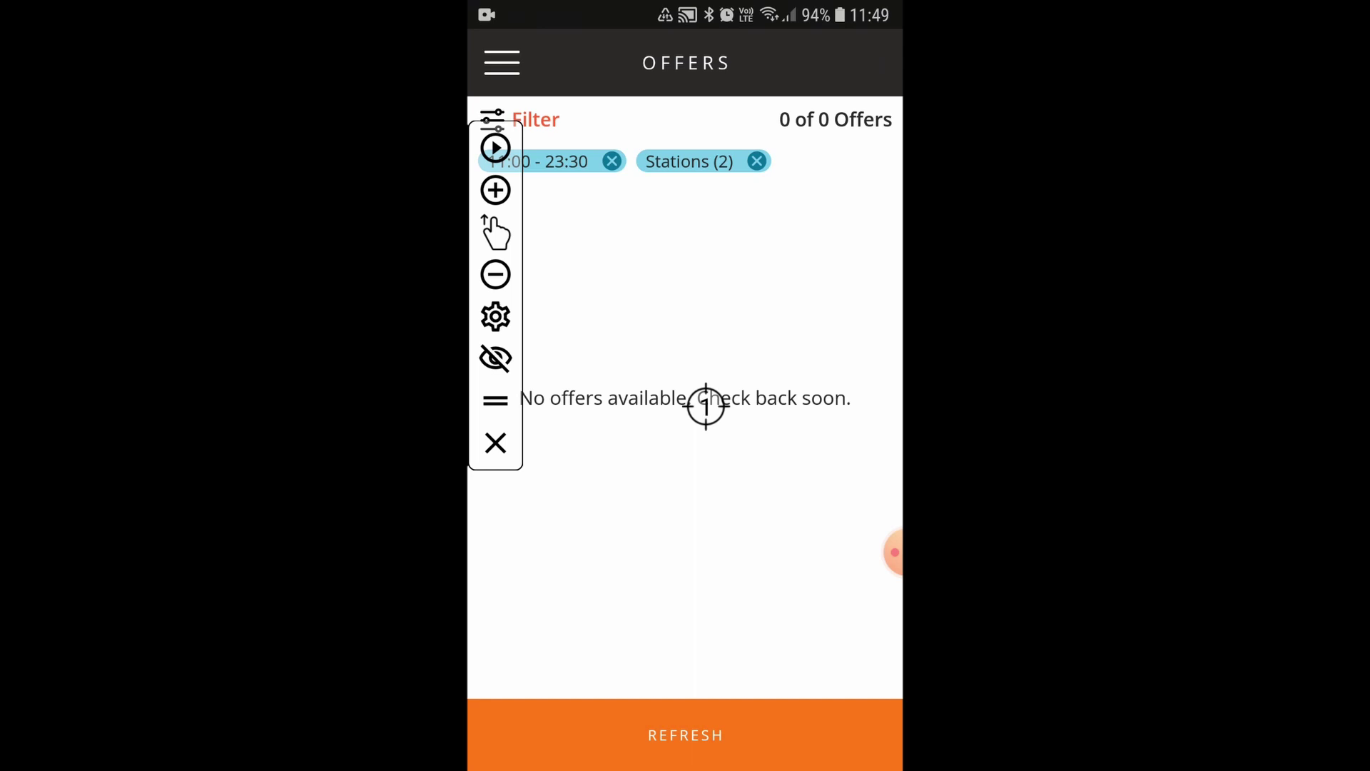
- Move tap target 1 higher on the Offers screen and briefly check its Edit Click settings
drag(710, 408, 672, 262)
click(672, 262)
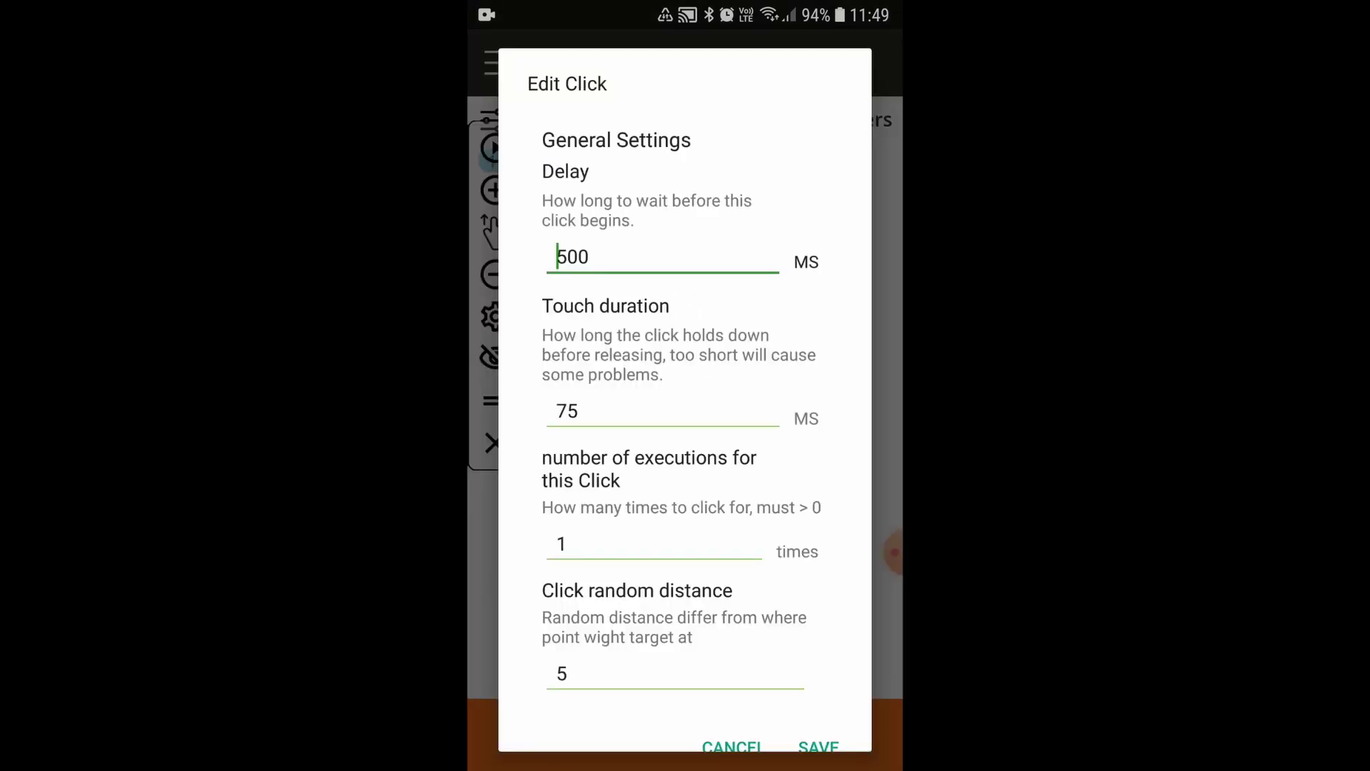
key(Escape)
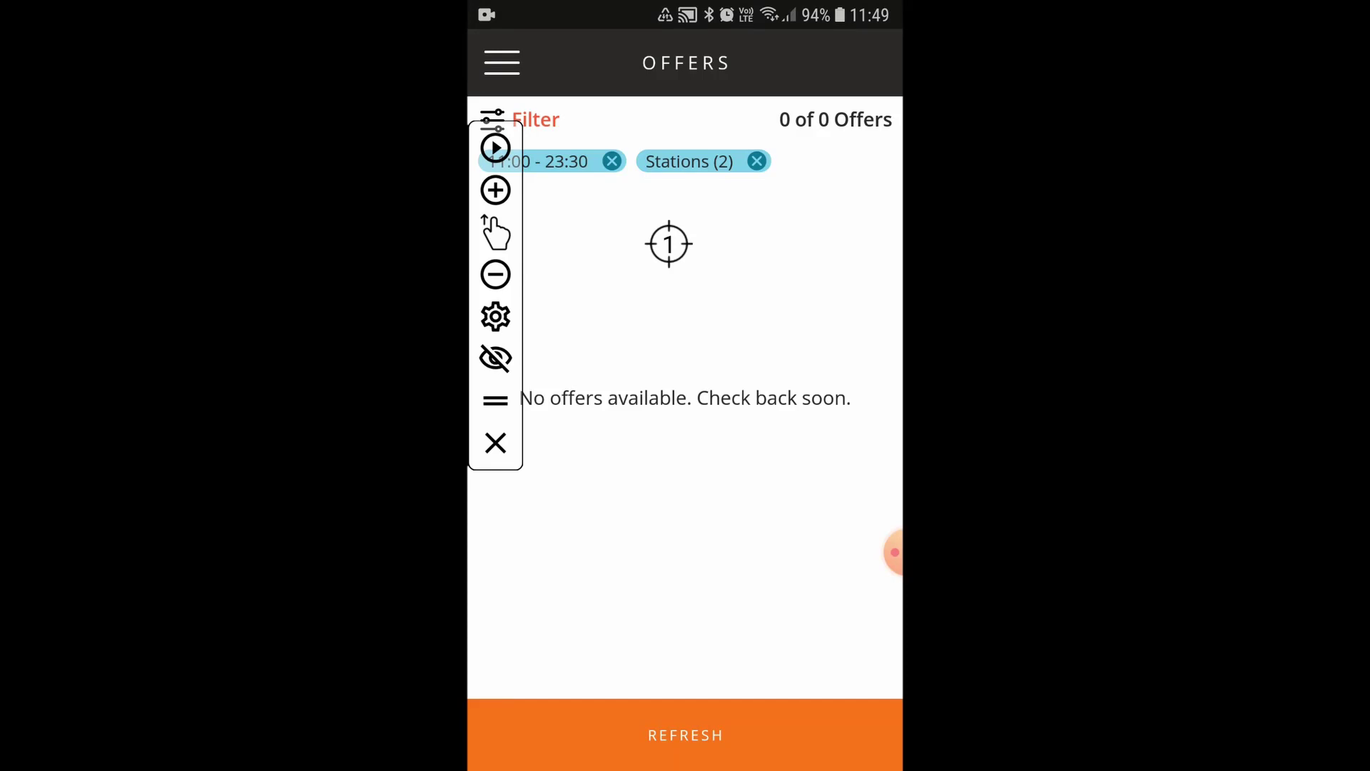
- Add swipe target S2–E2, with S2 on REFRESH and E2 at the bar's left end
click(495, 233)
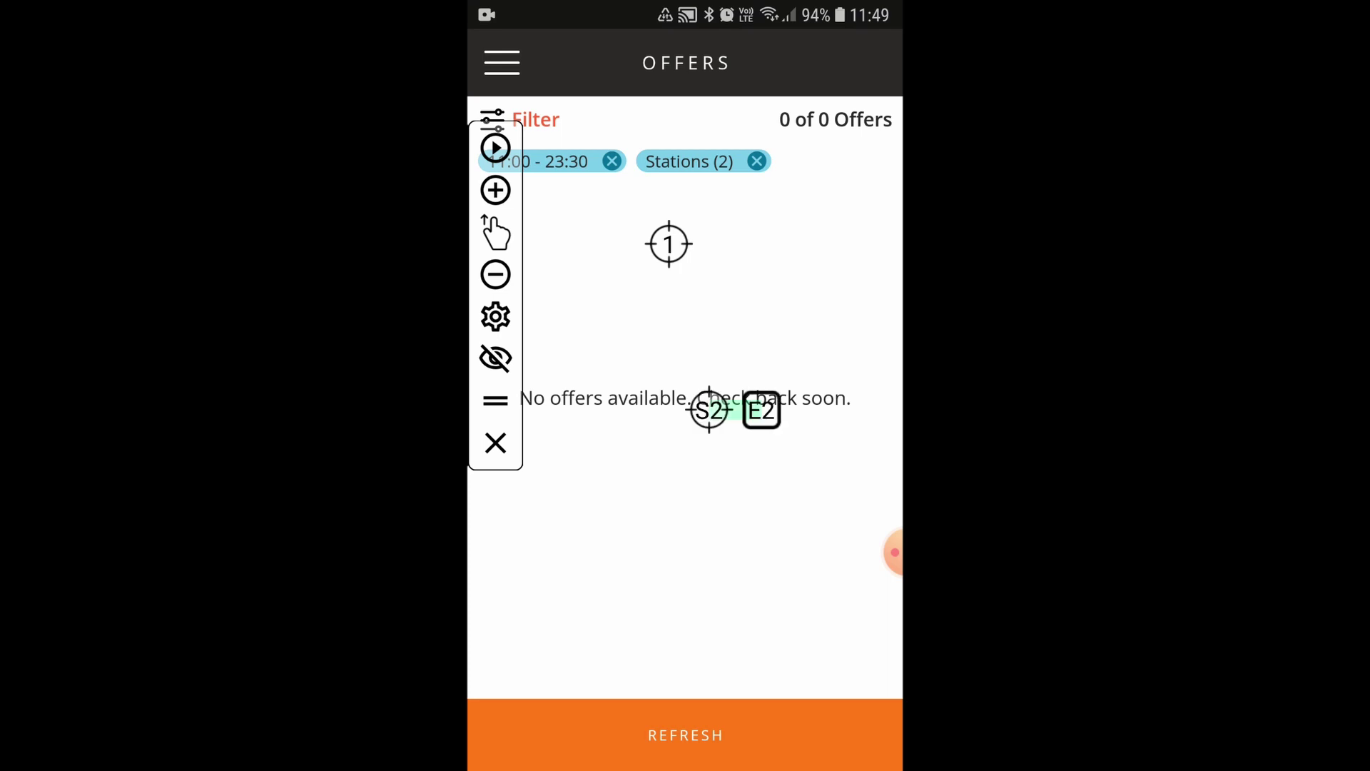
drag(710, 409, 712, 734)
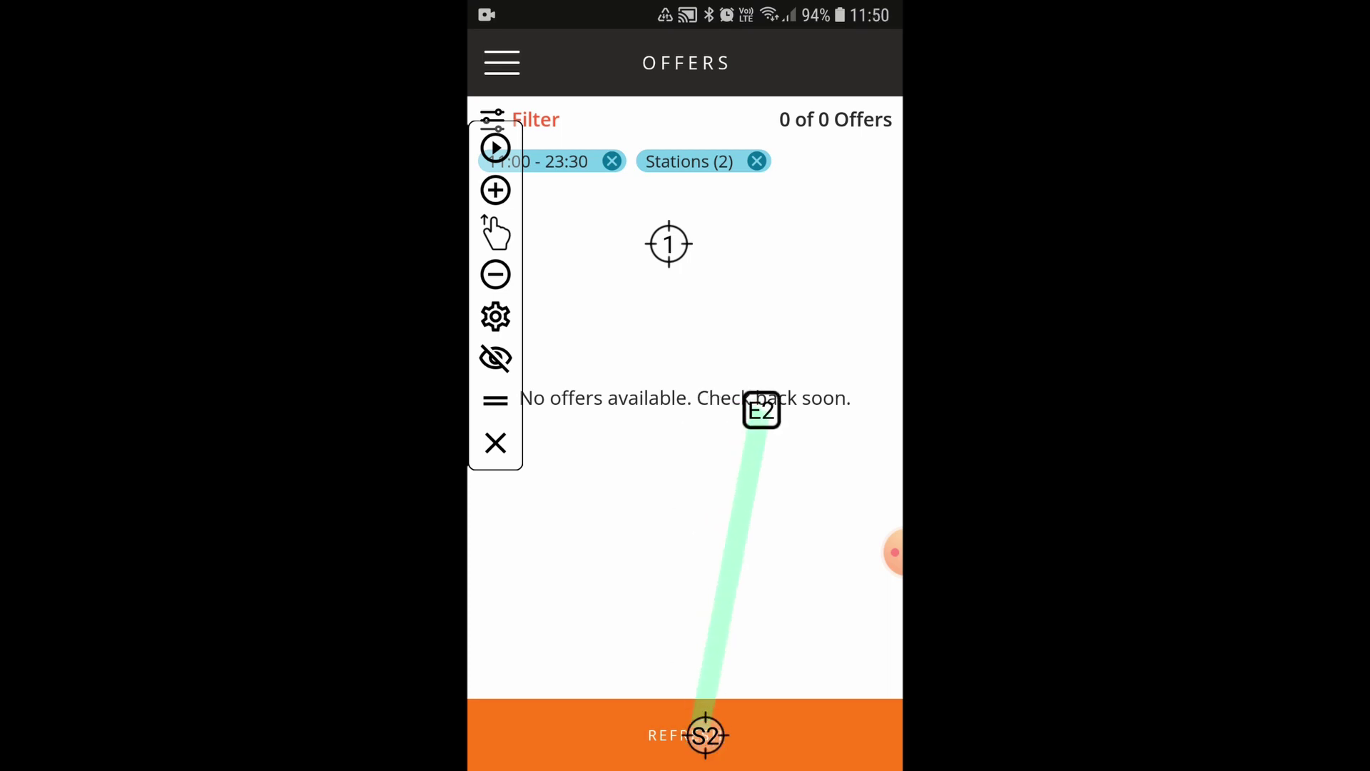
drag(761, 409, 500, 735)
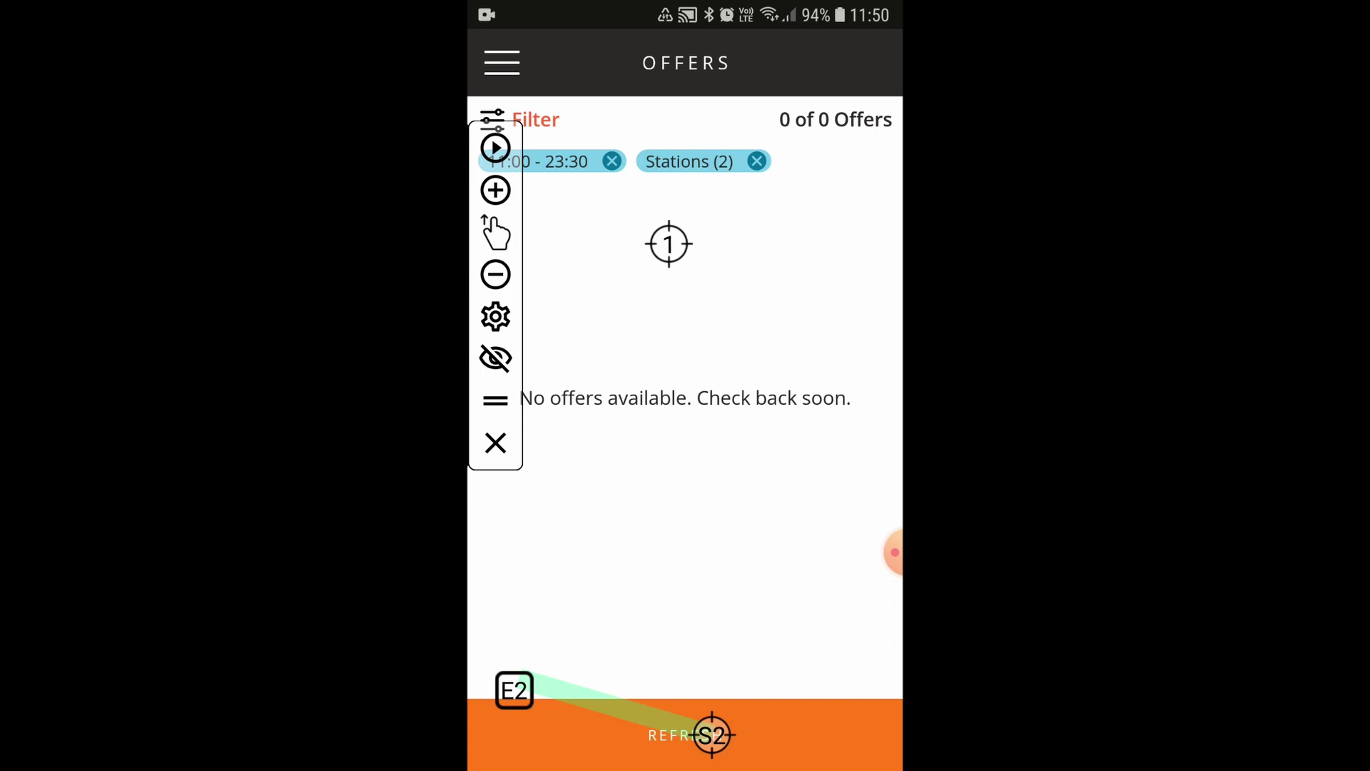
drag(712, 734, 737, 737)
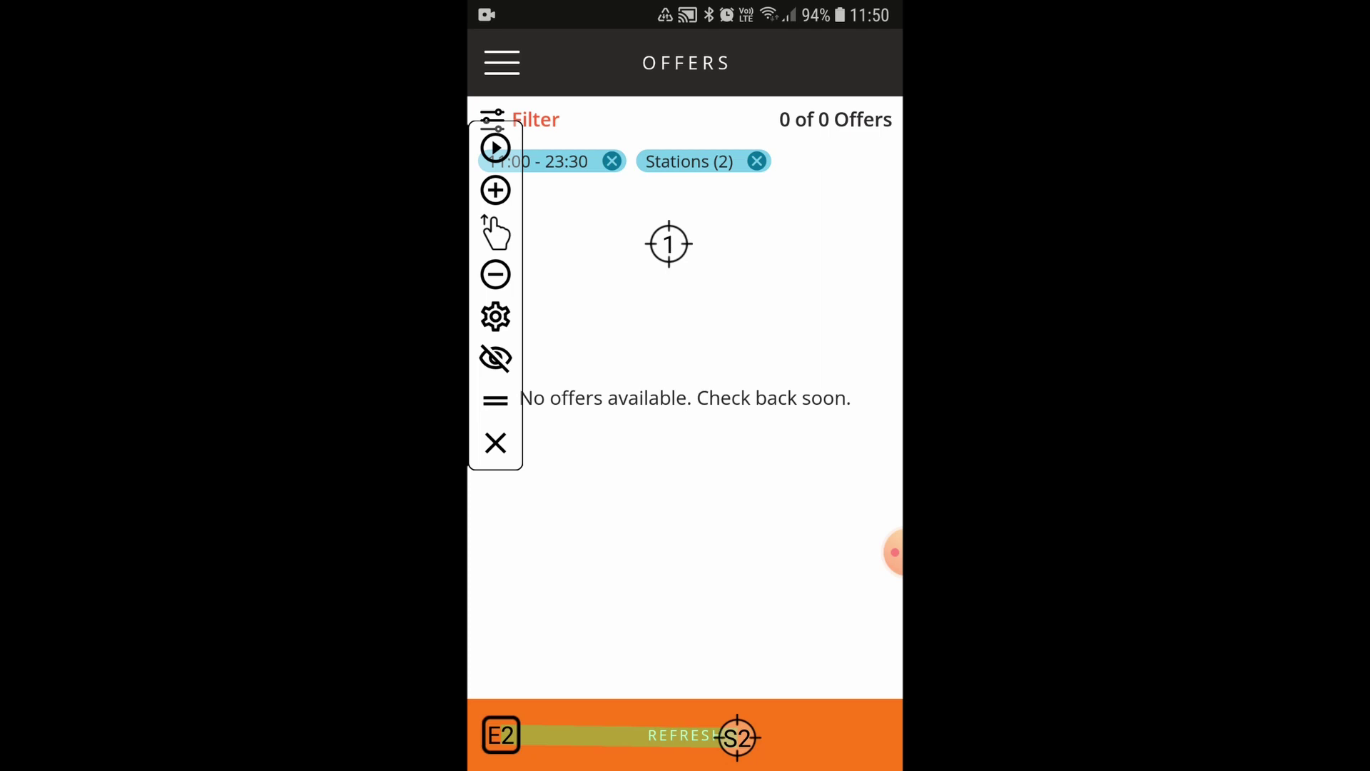
- Start the auto-clicker with the play control on the floating panel
click(494, 148)
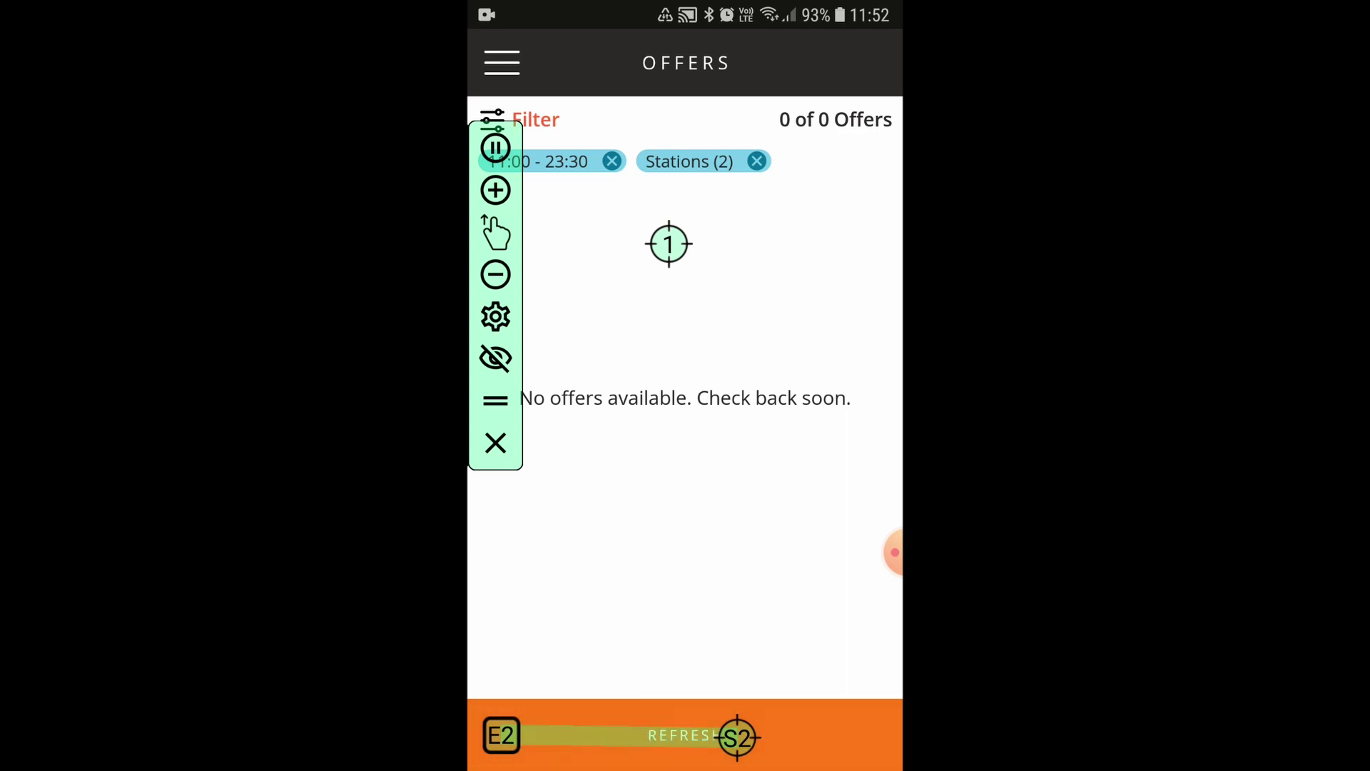
- Pause the running auto-clicker from the floating panel
click(495, 146)
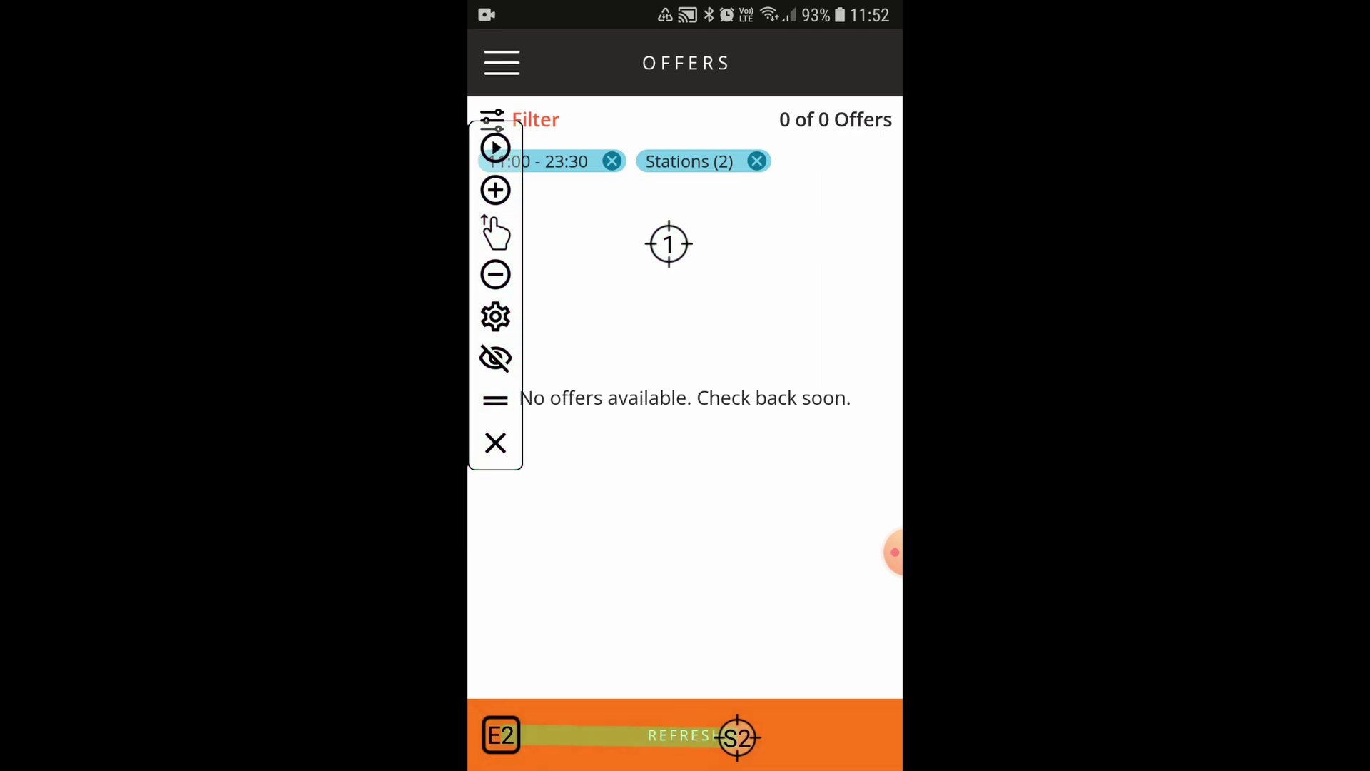